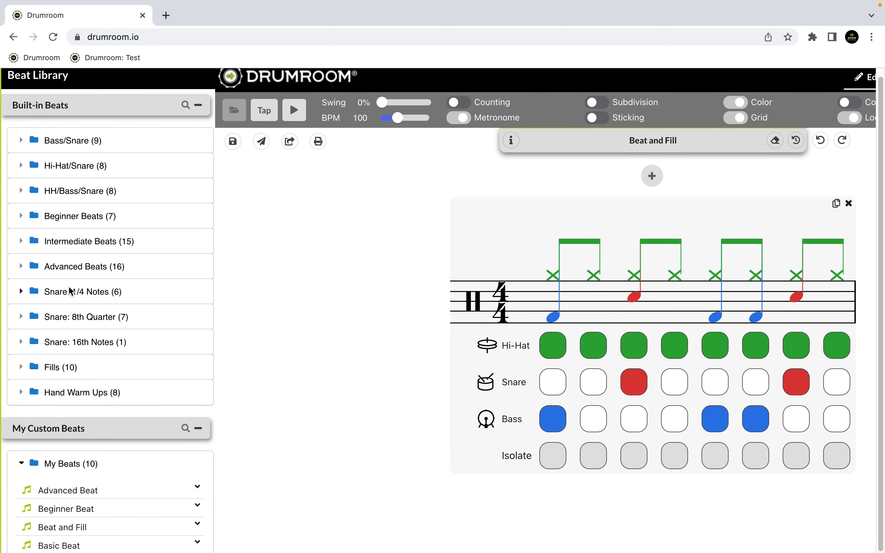
Step: Look through the Beat Library's beat, exercise and song folders, open the student's Assignments folder, and close the library
{"action": "scroll", "coordinate": [70, 288], "scroll_direction": "down", "scroll_amount": 6}
{"action": "scroll", "coordinate": [71, 292], "scroll_direction": "down", "scroll_amount": 10}
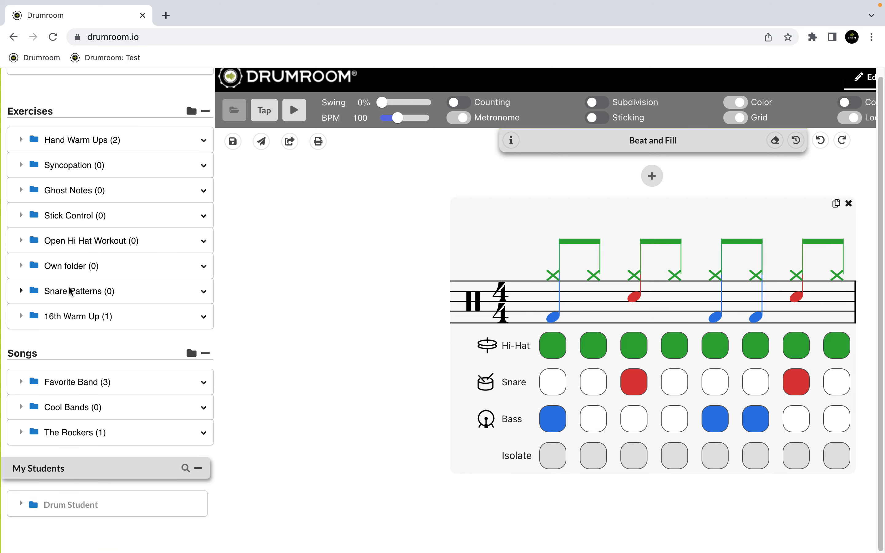
{"action": "scroll", "coordinate": [148, 415], "scroll_direction": "down", "scroll_amount": 1}
{"action": "left_click", "coordinate": [70, 506]}
{"action": "scroll", "coordinate": [58, 486], "scroll_direction": "down", "scroll_amount": 2}
{"action": "left_click", "coordinate": [60, 466]}
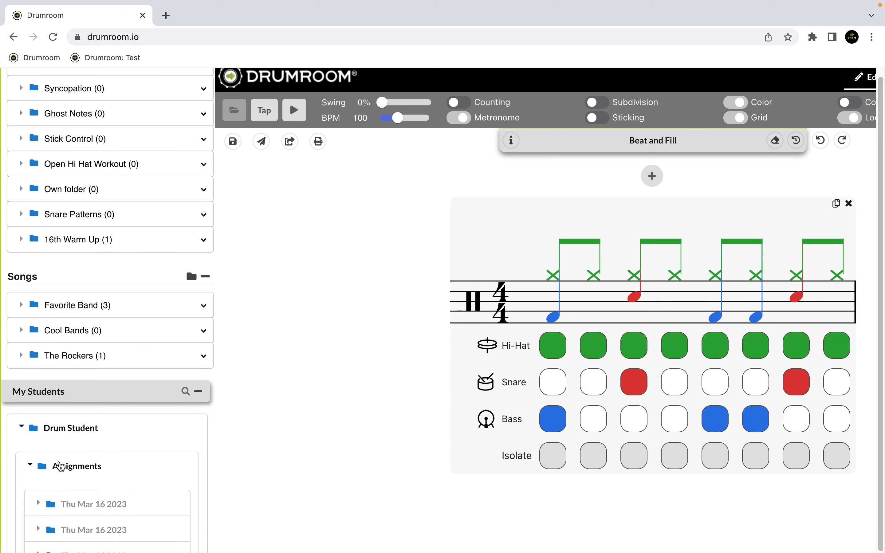
{"action": "left_click", "coordinate": [76, 510]}
{"action": "left_click", "coordinate": [42, 467]}
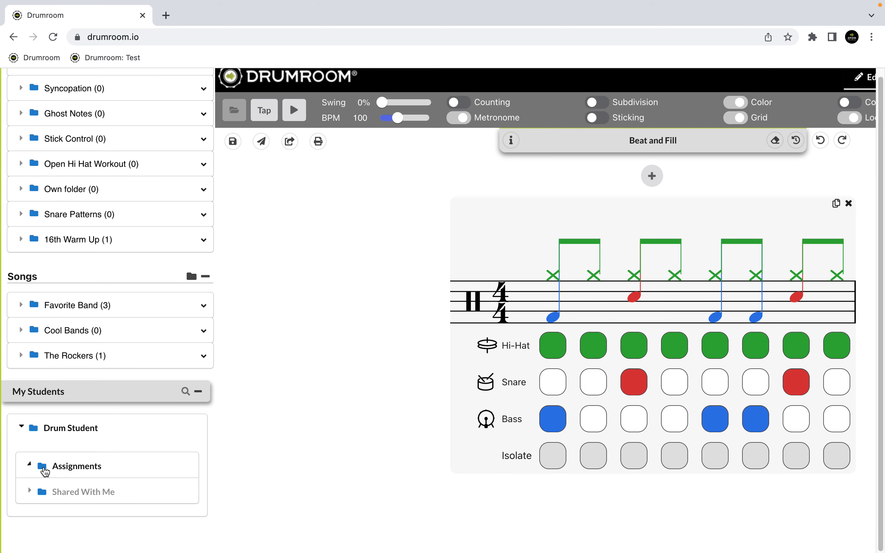
{"action": "left_click", "coordinate": [356, 347]}
Step: Tap in a tempo of 106 BPM and play the beat briefly
{"action": "left_click", "coordinate": [52, 121]}
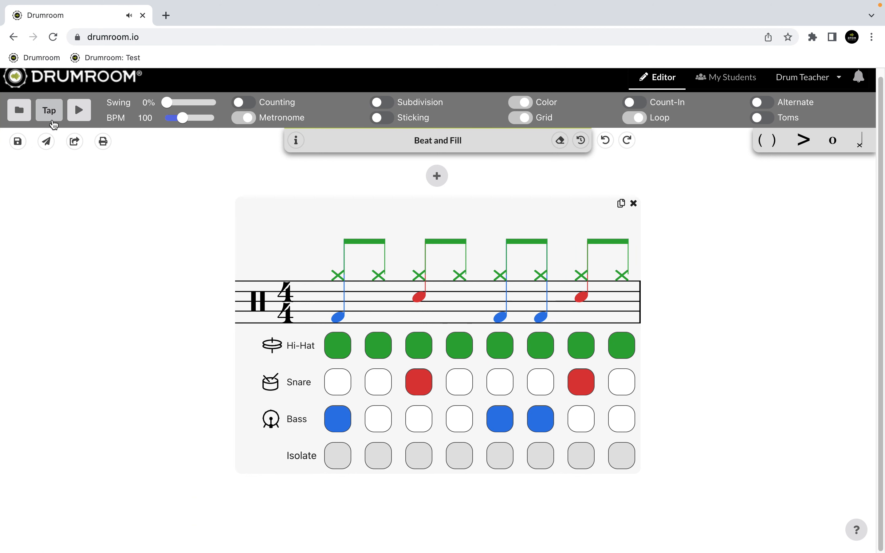
{"action": "left_click", "coordinate": [53, 122]}
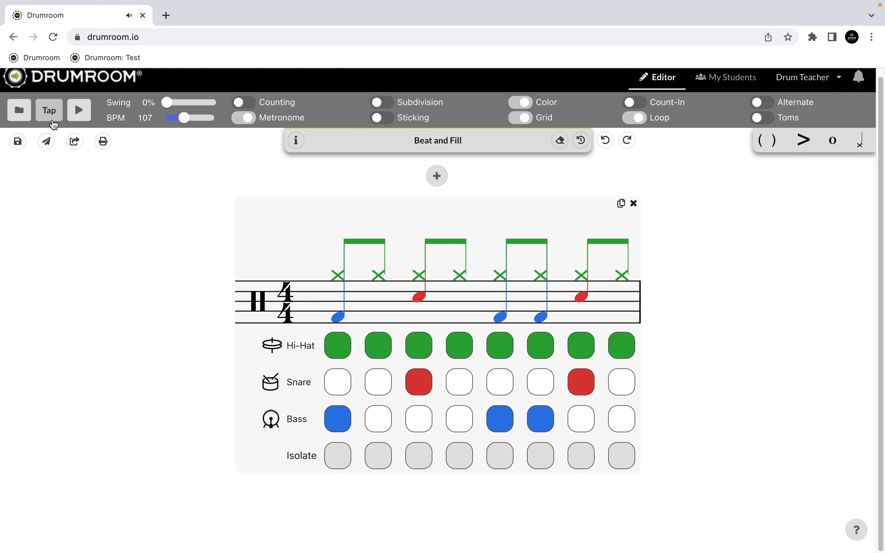
{"action": "left_click", "coordinate": [85, 112]}
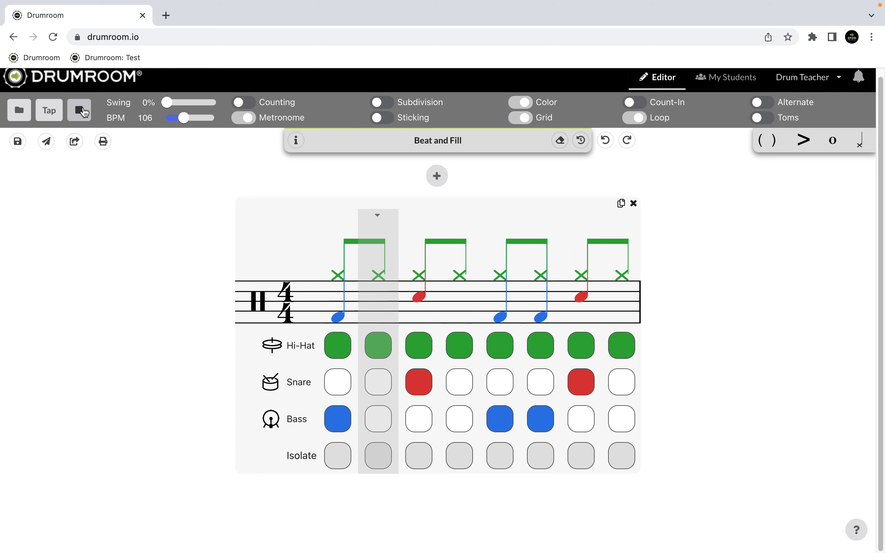
{"action": "left_click", "coordinate": [81, 111]}
Step: Try the swing and tempo controls and set the tempo to 80 BPM
{"action": "left_click_drag", "start_coordinate": [169, 103], "coordinate": [192, 119]}
{"action": "double_click", "coordinate": [146, 118]}
{"action": "type", "text": "80"}
{"action": "key", "text": "Return"}
Step: Toggle Counting on and back off, and Metronome off and back on
{"action": "left_click", "coordinate": [244, 102]}
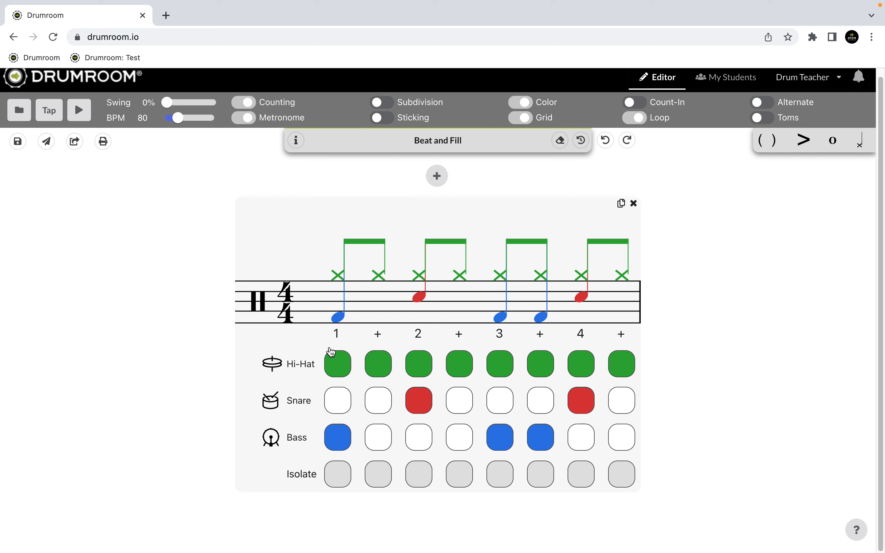
{"action": "left_click", "coordinate": [244, 102]}
{"action": "left_click", "coordinate": [248, 118]}
{"action": "left_click", "coordinate": [249, 118]}
Step: Turn on Subdivision, try hi-hat and snare notes in the eighth grid column, and return to the undivided grid
{"action": "left_click", "coordinate": [382, 102]}
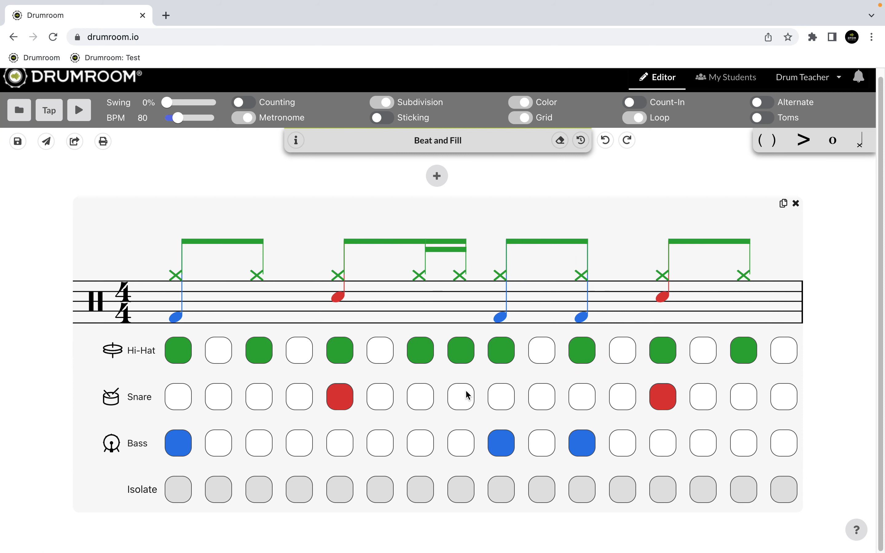
{"action": "left_click", "coordinate": [465, 396]}
{"action": "left_click", "coordinate": [461, 347]}
{"action": "left_click", "coordinate": [462, 404]}
{"action": "left_click", "coordinate": [382, 102]}
Step: Show the Sticking row, try the sticking mark under beat 1, and hide the row again
{"action": "left_click", "coordinate": [382, 118]}
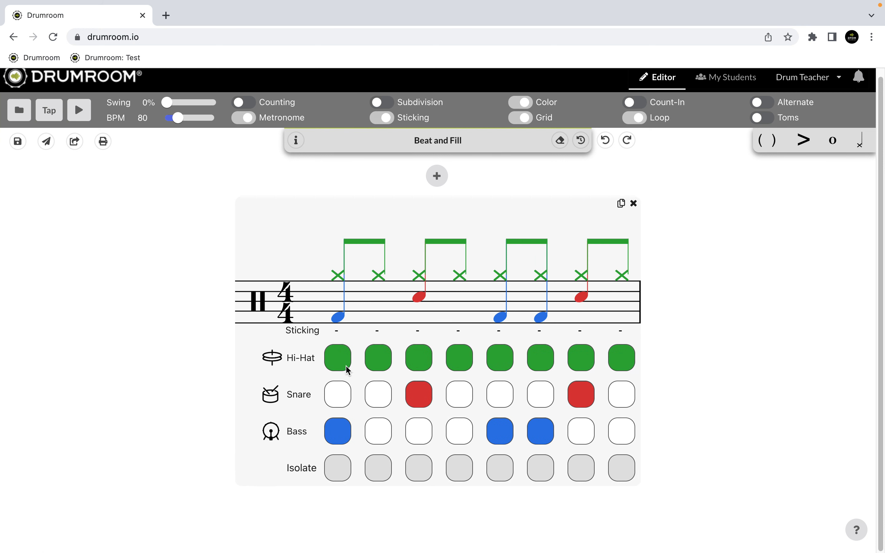
{"action": "left_click", "coordinate": [337, 331]}
{"action": "left_click", "coordinate": [387, 119]}
Step: Switch Color and Grid off and turn both back on
{"action": "left_click", "coordinate": [525, 103]}
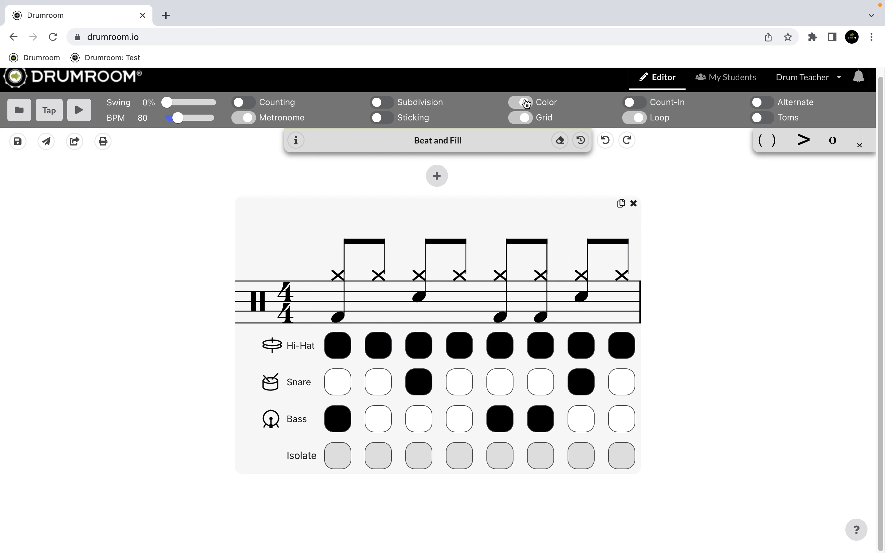
{"action": "left_click", "coordinate": [525, 118]}
{"action": "left_click", "coordinate": [525, 118]}
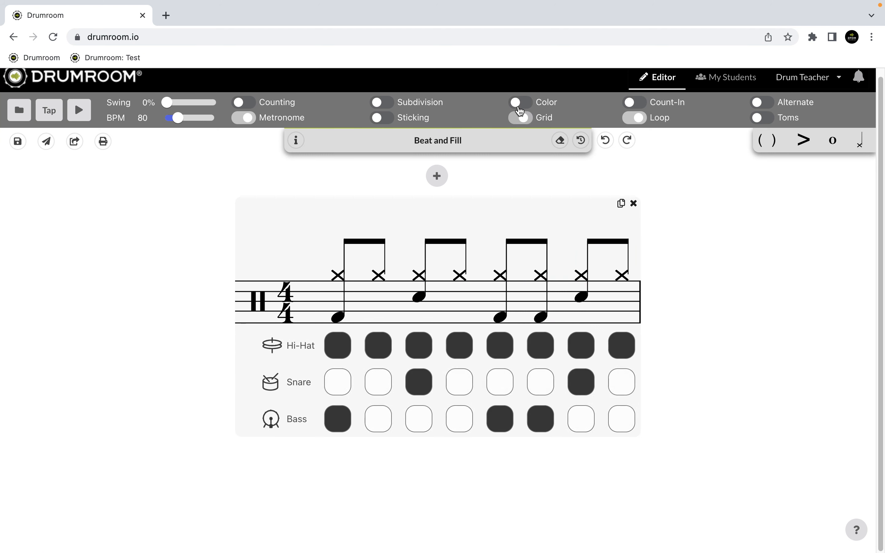
{"action": "left_click", "coordinate": [520, 104]}
Step: Enable Count-In and play the beat briefly
{"action": "left_click", "coordinate": [638, 102]}
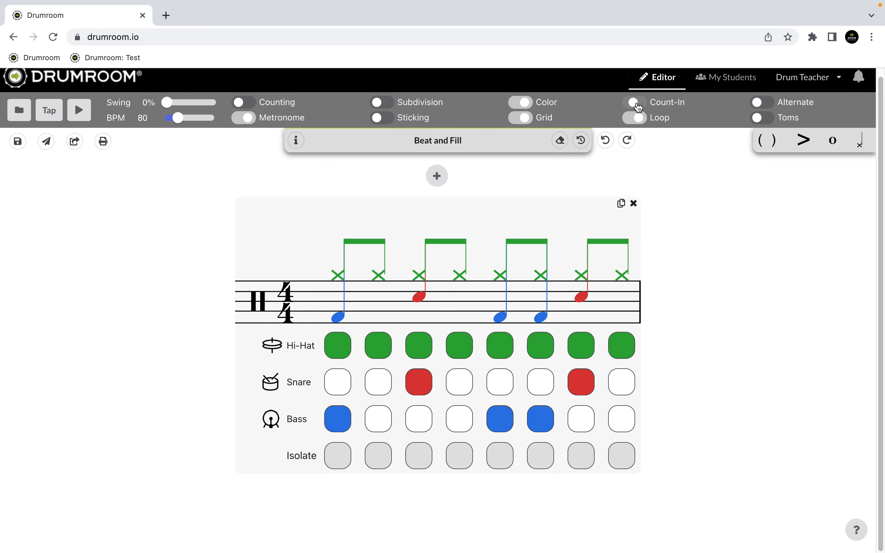
{"action": "left_click", "coordinate": [81, 109]}
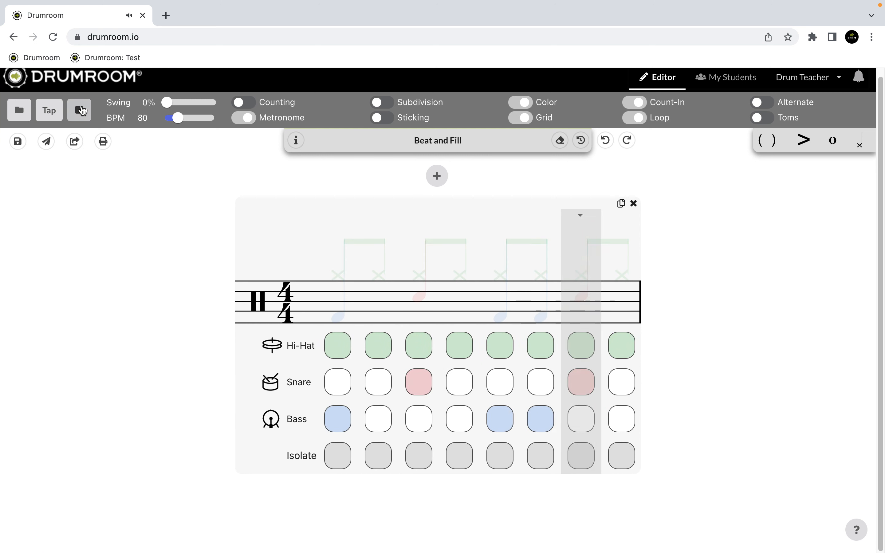
{"action": "left_click", "coordinate": [83, 111]}
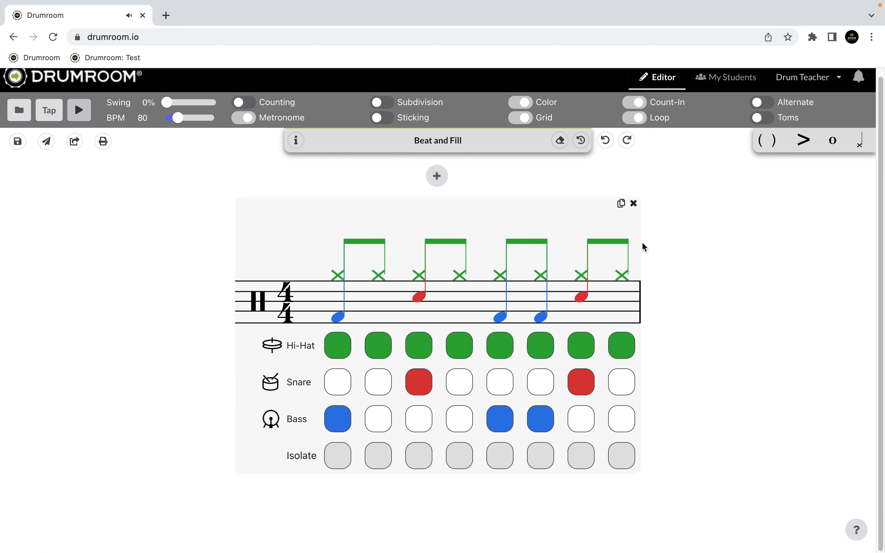
Step: Enable Alternate and play the beat at a tempo of 90 BPM
{"action": "left_click", "coordinate": [759, 104]}
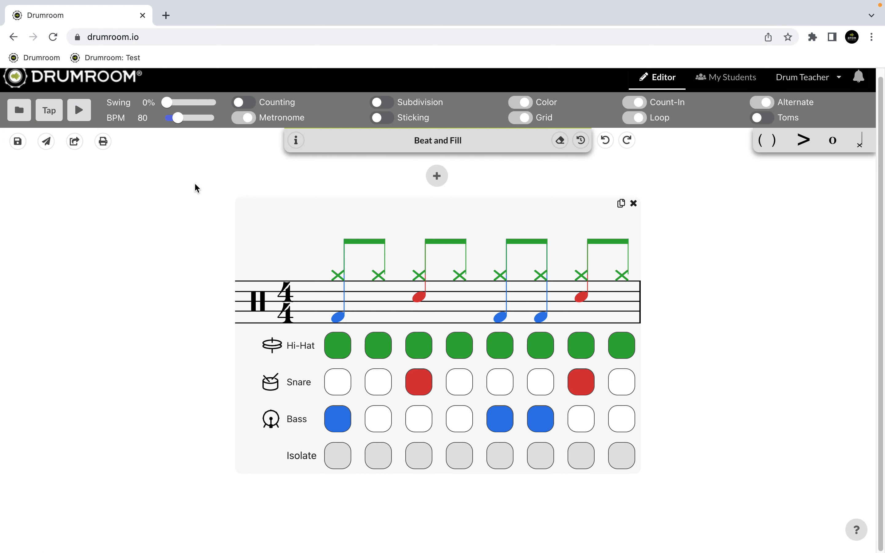
{"action": "left_click", "coordinate": [144, 119]}
{"action": "type", "text": "90"}
{"action": "key", "text": "Return"}
{"action": "left_click", "coordinate": [78, 116]}
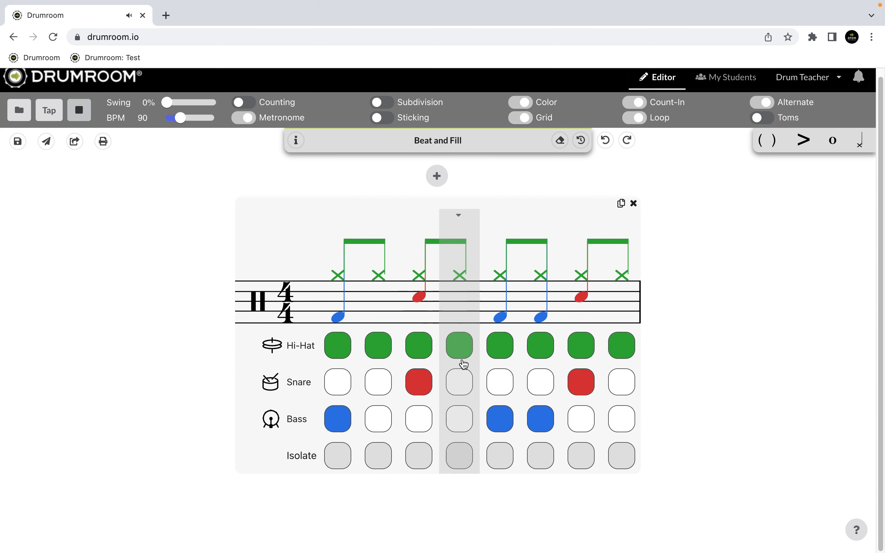
{"action": "left_click", "coordinate": [79, 116]}
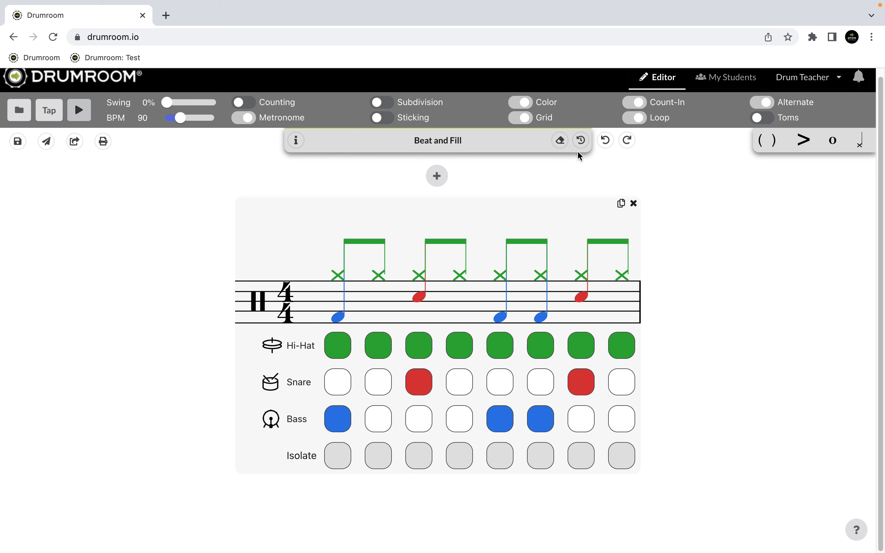
Step: Try a Hi-Tom note on beat 1 and Lo-Tom notes on beat 3 and its offbeat, and reset the beat
{"action": "left_click", "coordinate": [760, 118]}
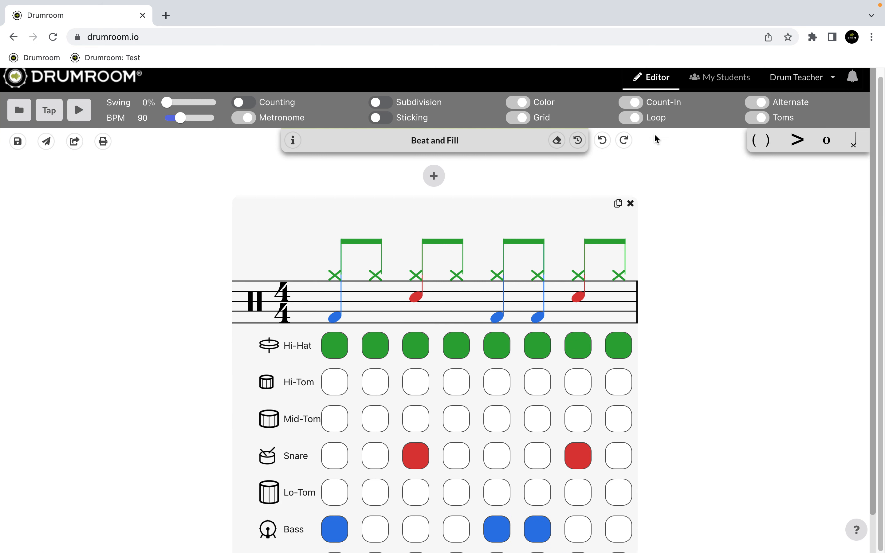
{"action": "scroll", "coordinate": [730, 327], "scroll_direction": "down", "scroll_amount": 1}
{"action": "left_click", "coordinate": [337, 342]}
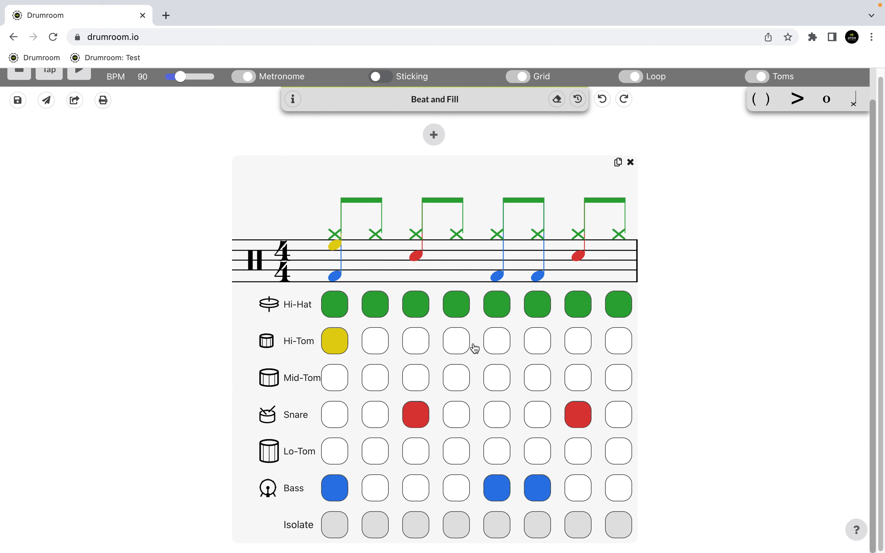
{"action": "left_click", "coordinate": [498, 451]}
{"action": "left_click", "coordinate": [538, 451]}
{"action": "scroll", "coordinate": [591, 333], "scroll_direction": "up", "scroll_amount": 1}
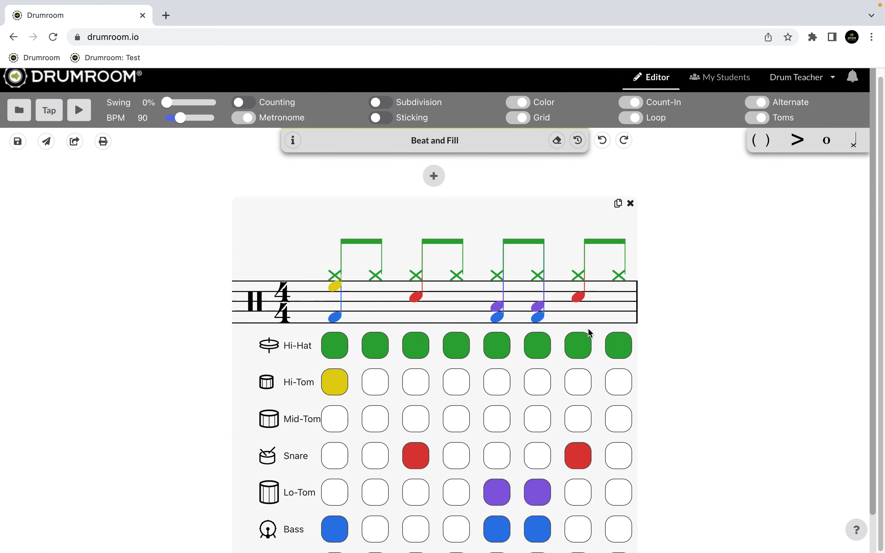
{"action": "left_click", "coordinate": [763, 122]}
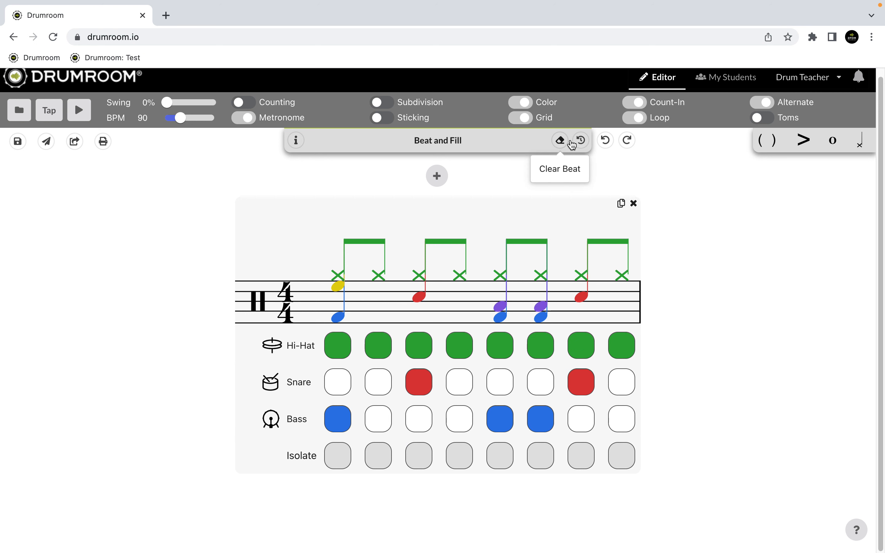
{"action": "left_click", "coordinate": [581, 140]}
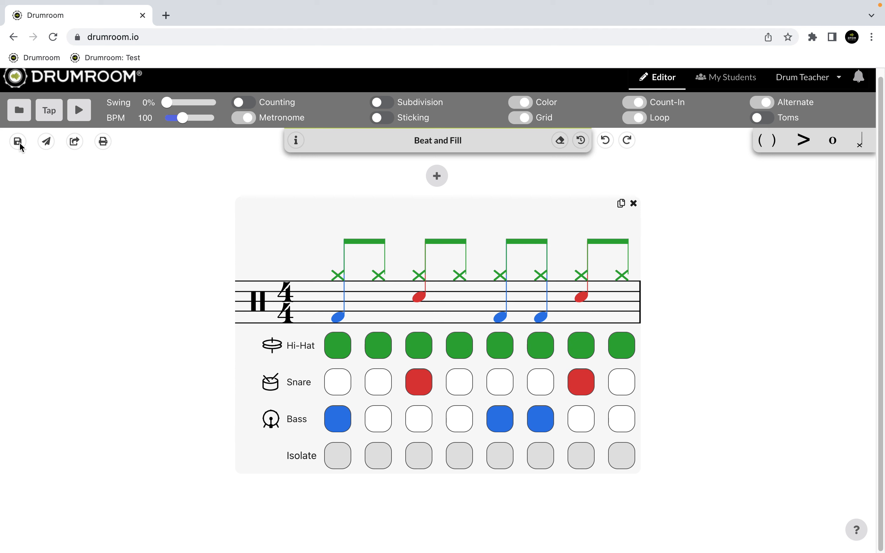
Step: Review the name, folder and notes in the Save Beat form, close it, and check the beat's info
{"action": "left_click", "coordinate": [19, 142]}
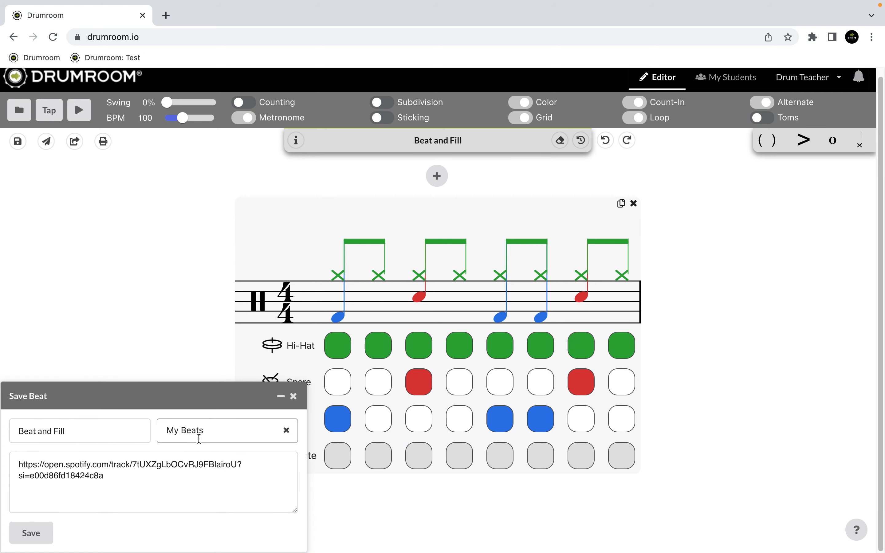
{"action": "left_click", "coordinate": [138, 474]}
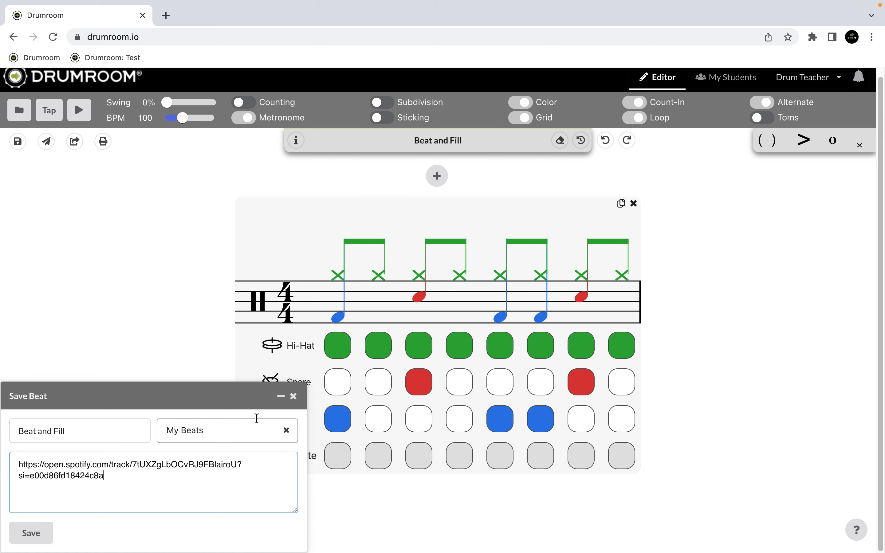
{"action": "left_click", "coordinate": [294, 396]}
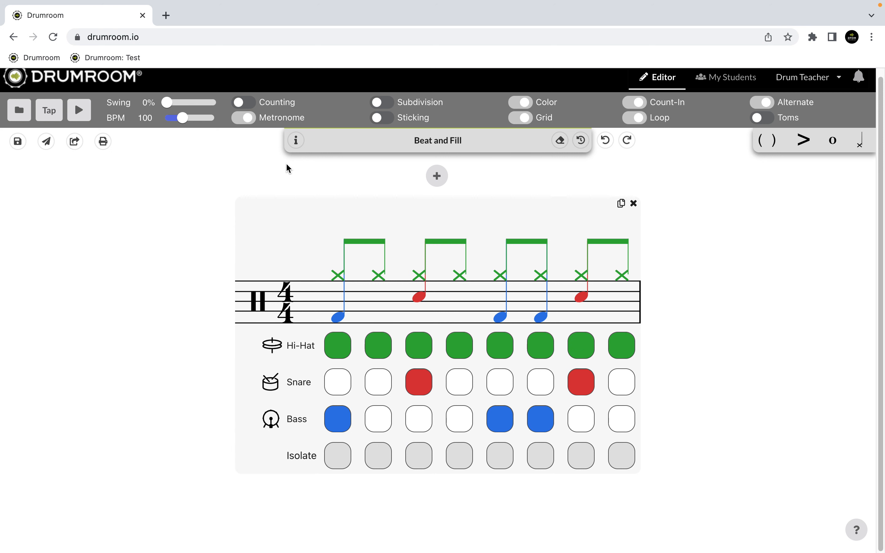
{"action": "left_click", "coordinate": [297, 141]}
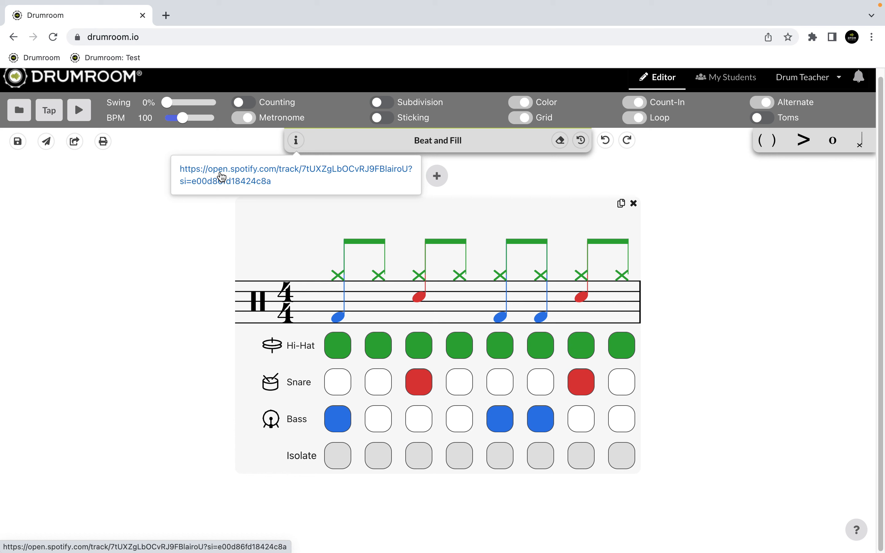
Step: Start a new assignment, select the listed student, and close the form without sending it
{"action": "left_click", "coordinate": [46, 142]}
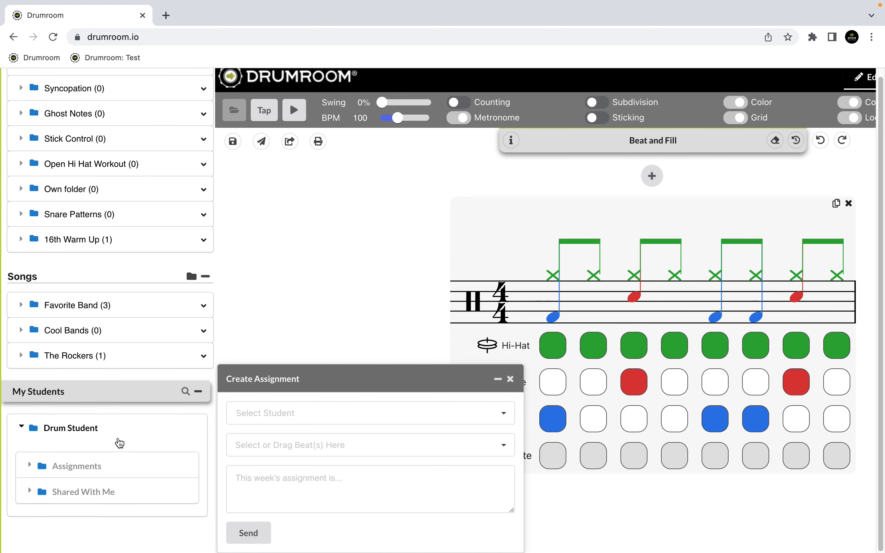
{"action": "left_click", "coordinate": [251, 414]}
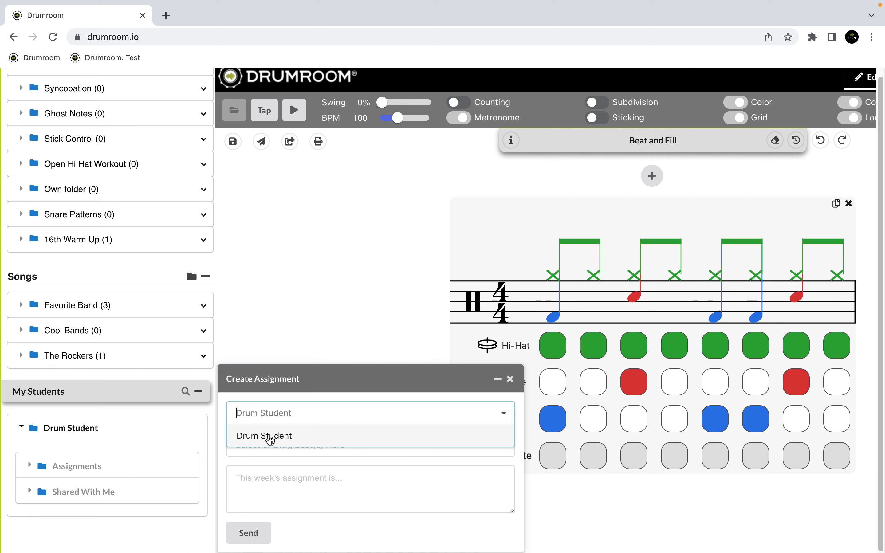
{"action": "left_click", "coordinate": [270, 439]}
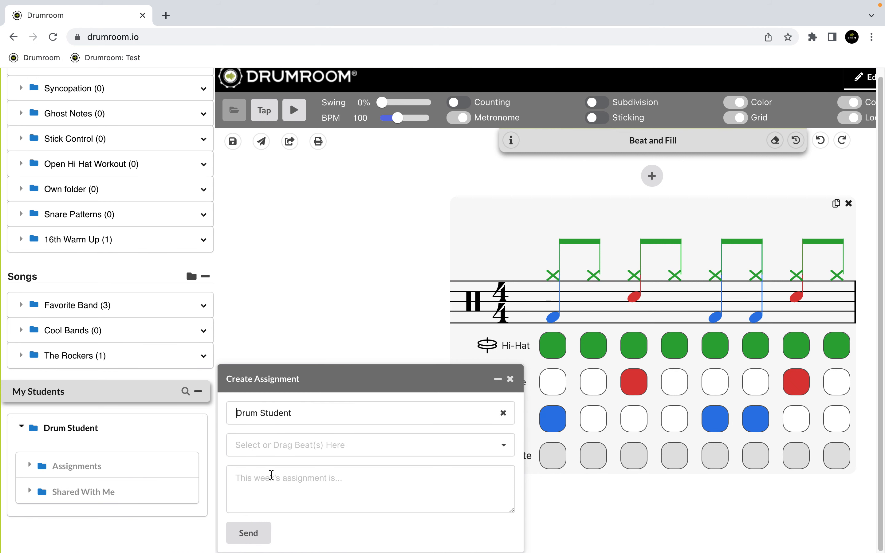
{"action": "left_click", "coordinate": [256, 480]}
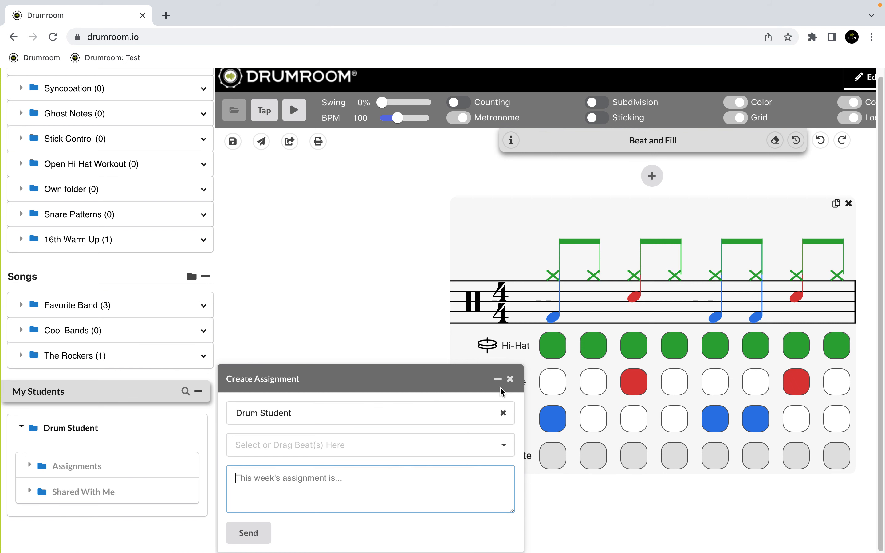
{"action": "left_click", "coordinate": [514, 376]}
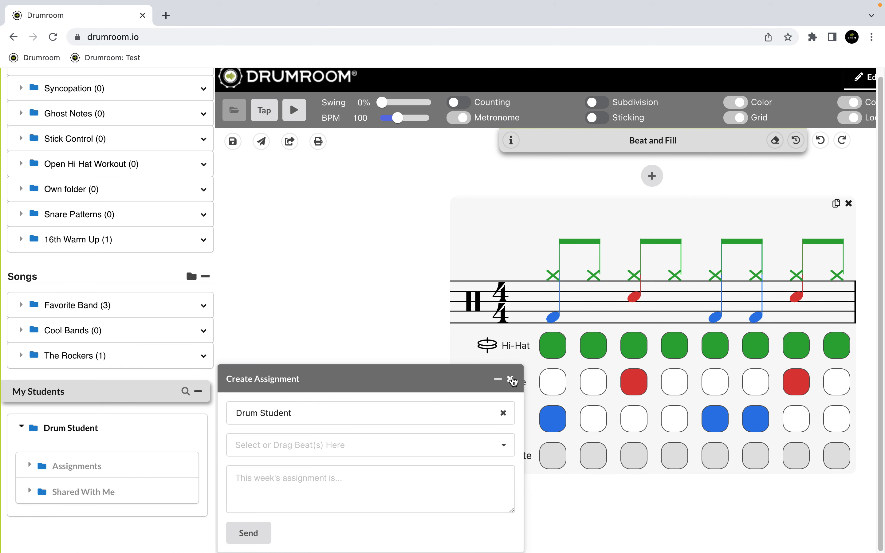
Step: Look at the sharing options for the Beat and Fill pattern and close them
{"action": "left_click", "coordinate": [74, 142]}
{"action": "left_click", "coordinate": [74, 142]}
{"action": "left_click", "coordinate": [114, 241]}
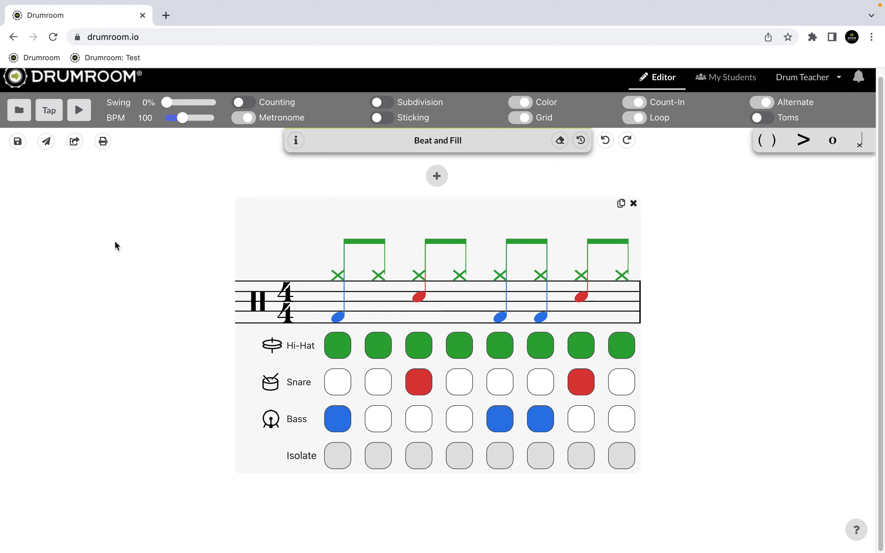
{"action": "left_click", "coordinate": [74, 143]}
Step: Remove all the bass notes from the beat, and reset it to its original pattern
{"action": "left_click", "coordinate": [538, 417]}
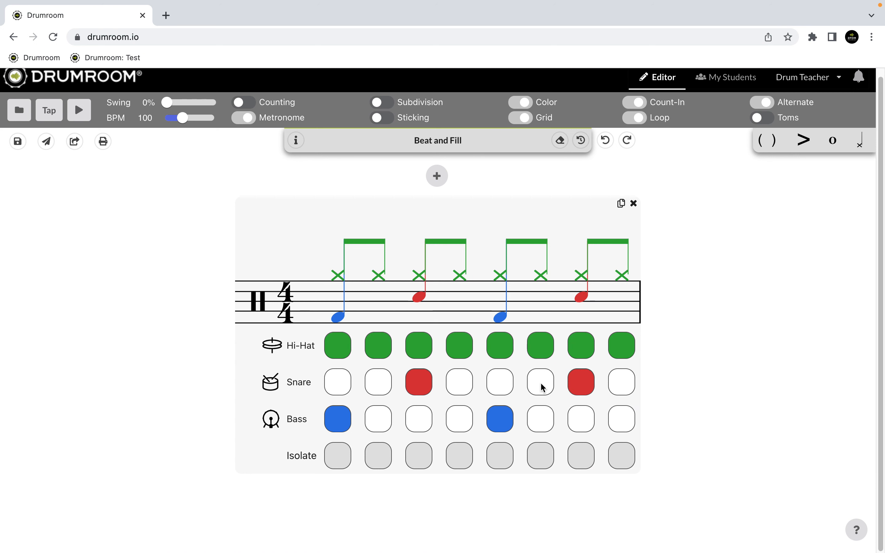
{"action": "left_click", "coordinate": [499, 420]}
{"action": "left_click", "coordinate": [339, 418]}
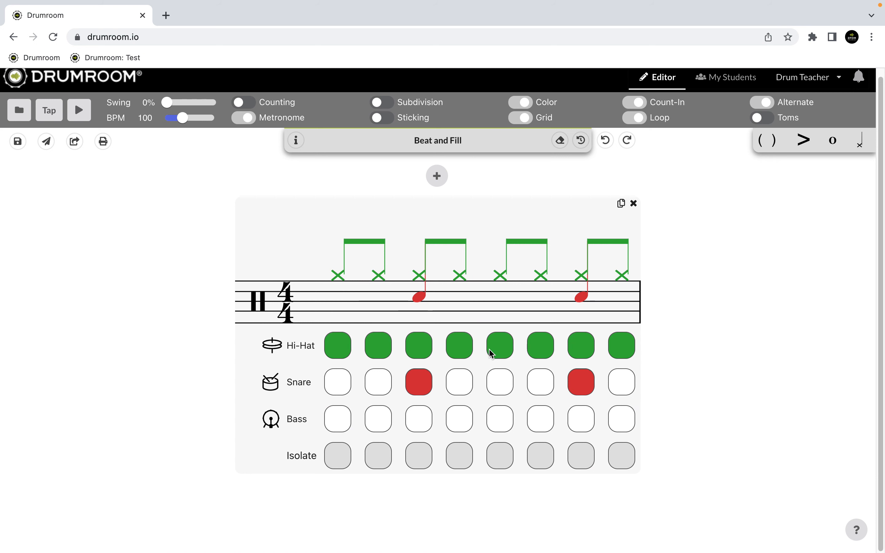
{"action": "left_click", "coordinate": [584, 142]}
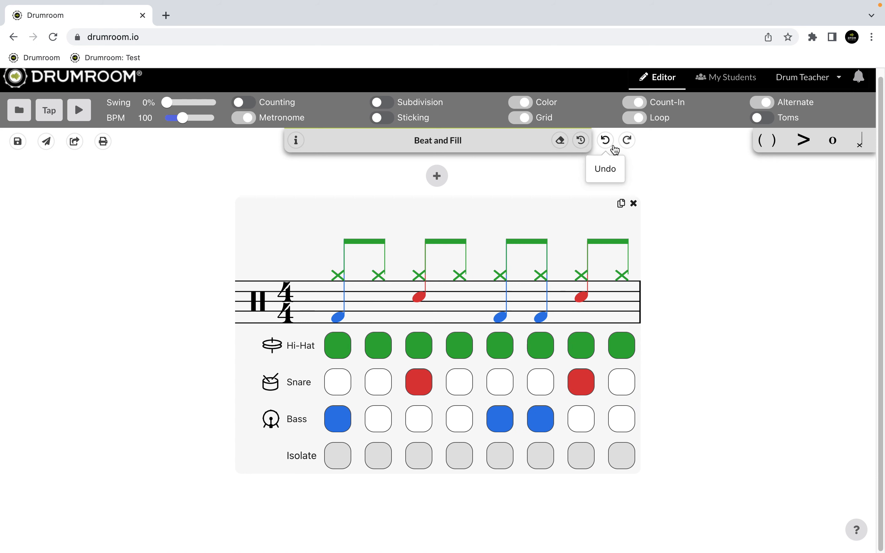
Step: Make the snare note on beat 4 a ghost note
{"action": "left_click", "coordinate": [580, 373]}
{"action": "left_click", "coordinate": [580, 373]}
{"action": "left_click", "coordinate": [764, 144]}
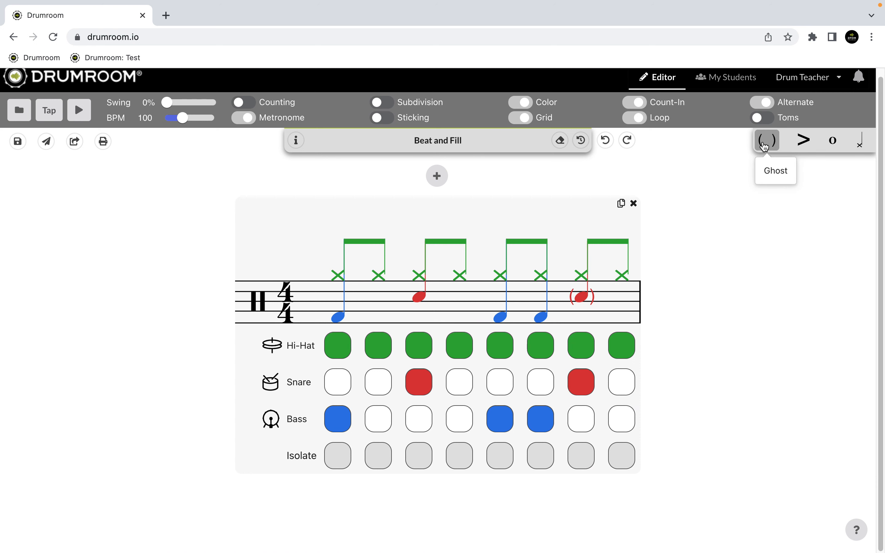
Step: Make the hi-hat note on the "and" of beat 4 an open hi-hat
{"action": "left_click", "coordinate": [800, 148]}
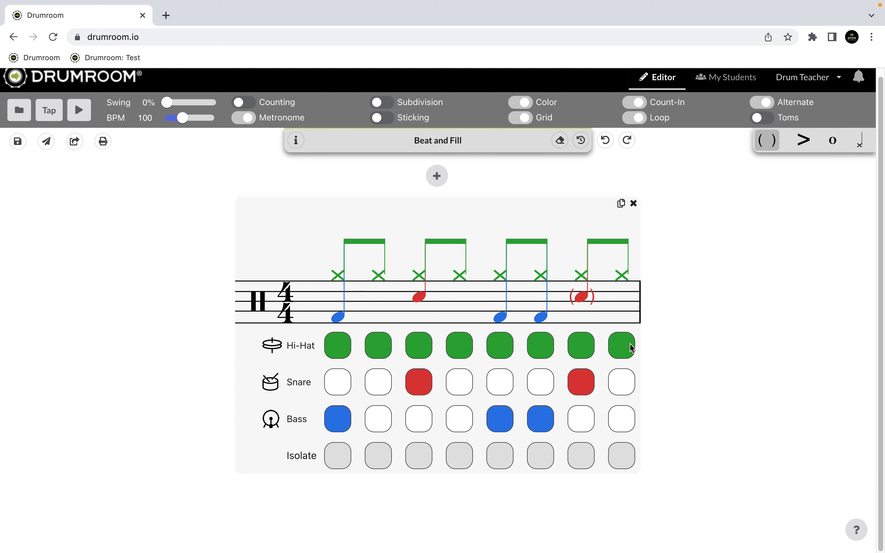
{"action": "left_click", "coordinate": [623, 345]}
{"action": "left_click", "coordinate": [831, 141]}
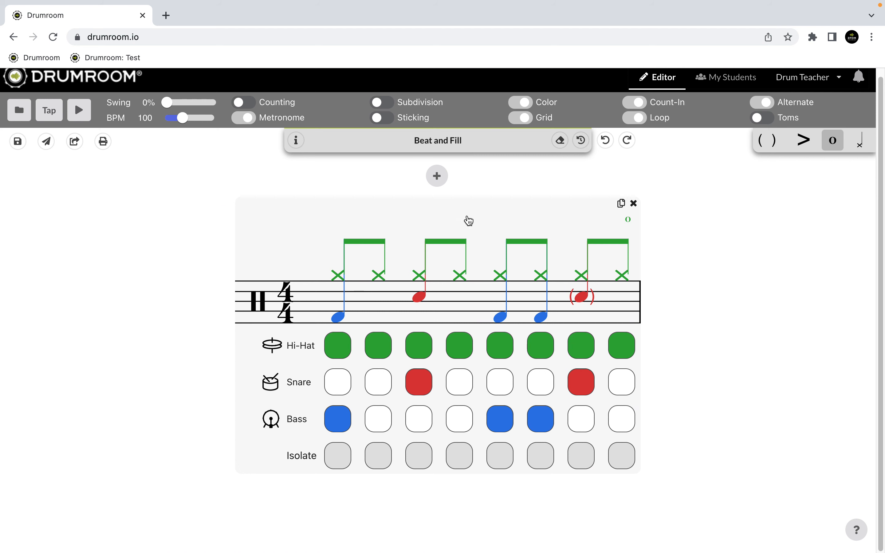
Step: Add an empty bar and delete it, and duplicate the existing bar and delete the copy
{"action": "left_click", "coordinate": [433, 179]}
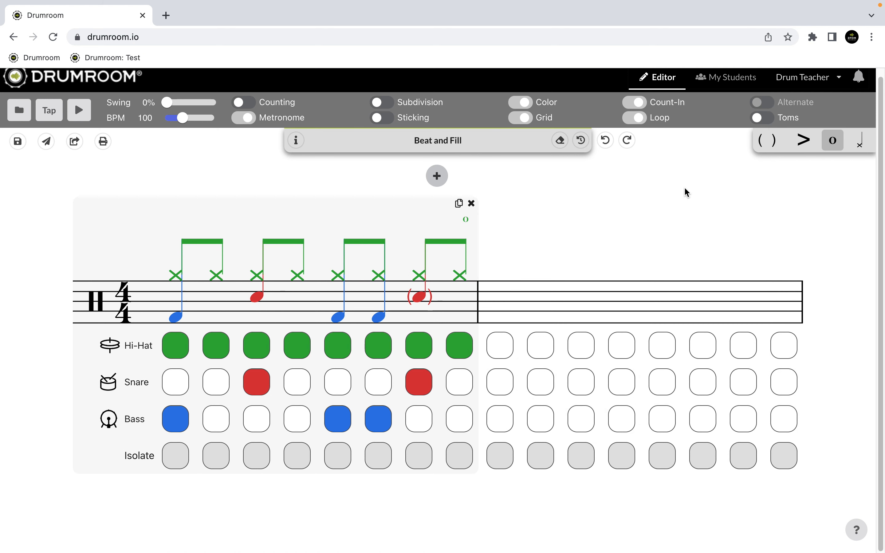
{"action": "left_click", "coordinate": [796, 203]}
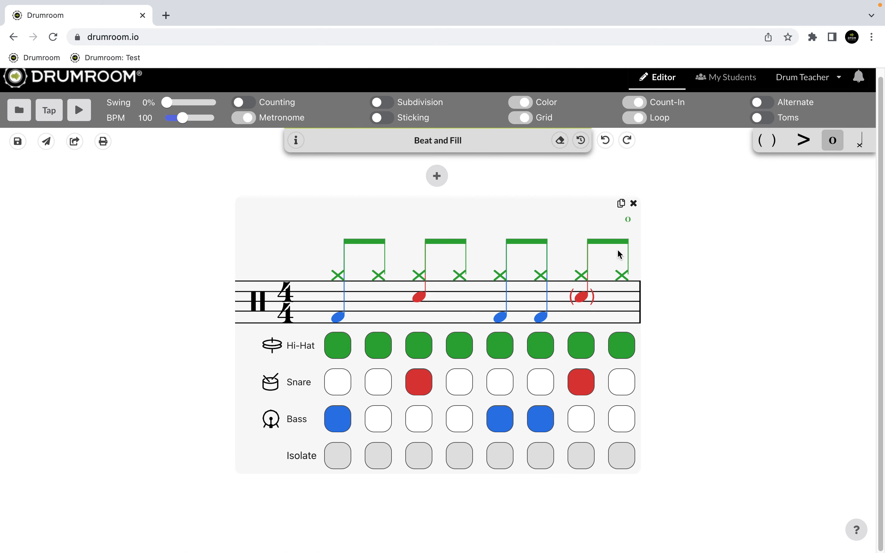
{"action": "left_click", "coordinate": [621, 203]}
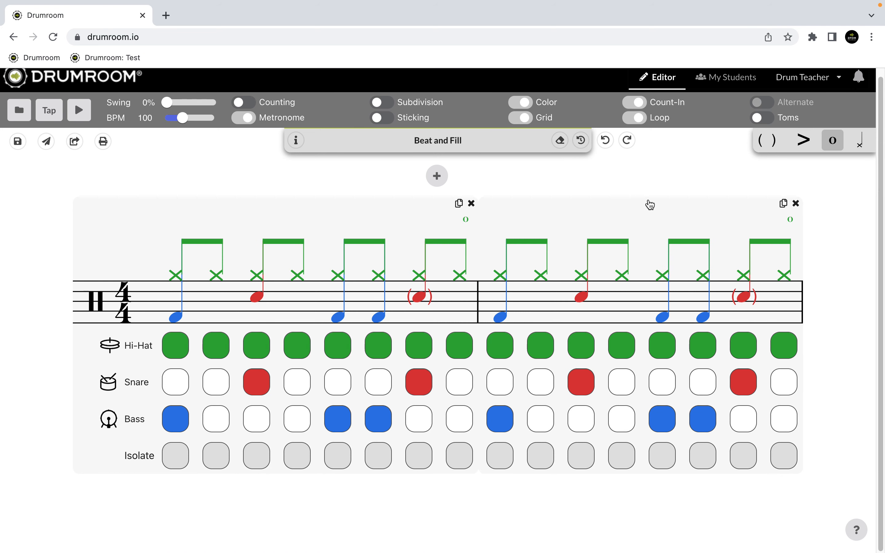
{"action": "left_click", "coordinate": [796, 204]}
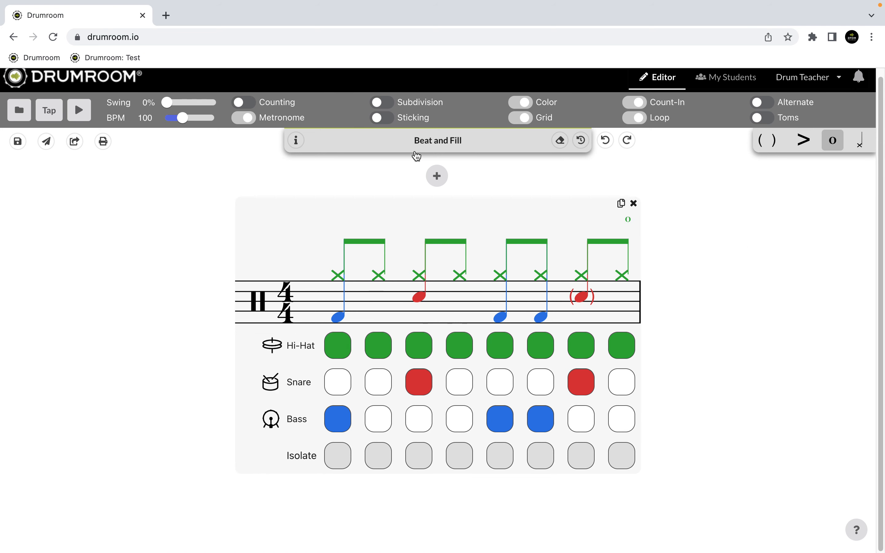
Step: Turn on Subdivision and add a bass note on the last sixteenth of beat 1
{"action": "left_click", "coordinate": [382, 102]}
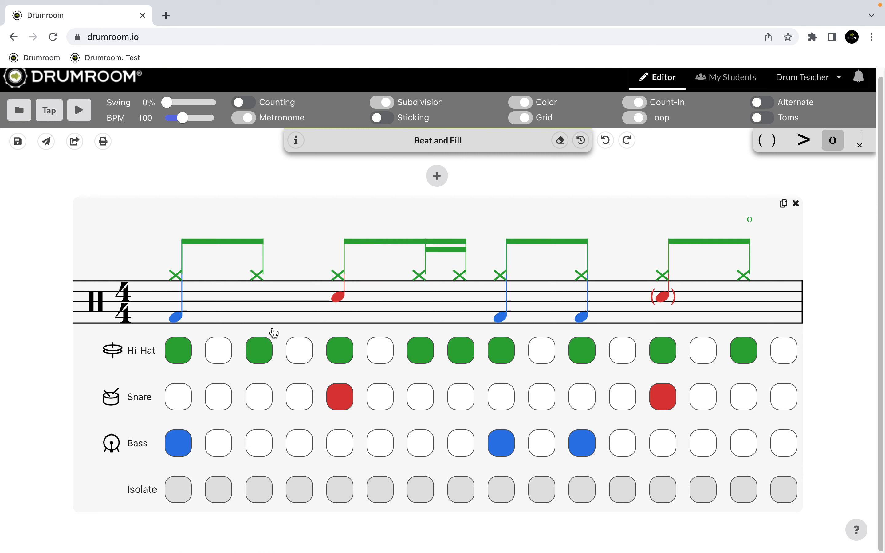
{"action": "left_click", "coordinate": [300, 443]}
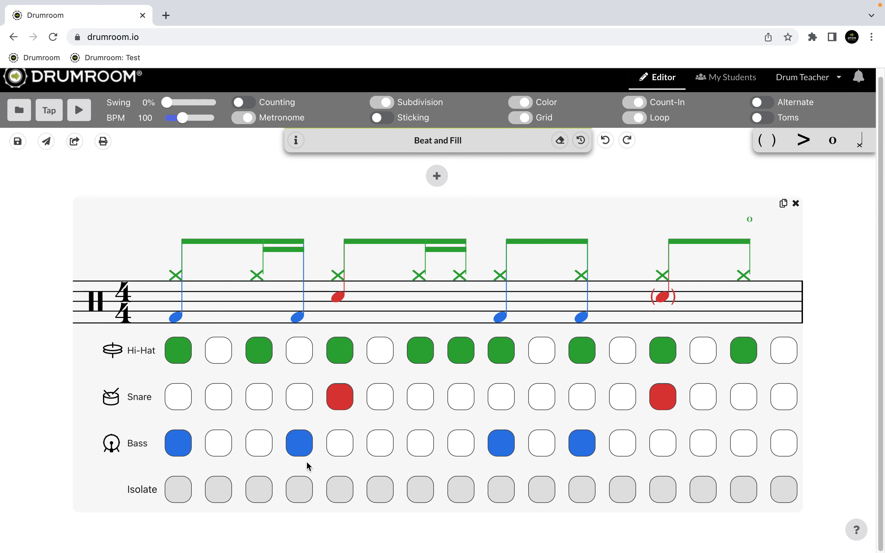
Step: Isolate the four eighth-note positions of beats 1 and 2
{"action": "left_click", "coordinate": [178, 490]}
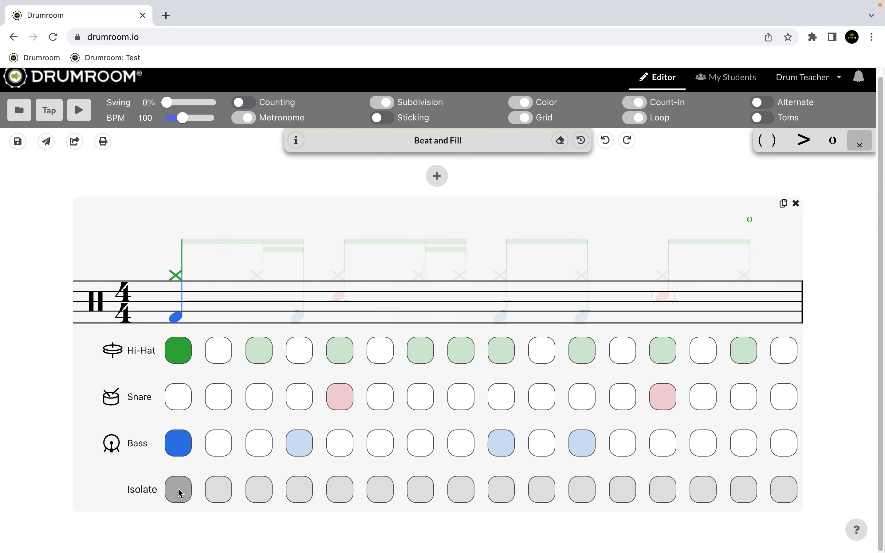
{"action": "left_click", "coordinate": [258, 497]}
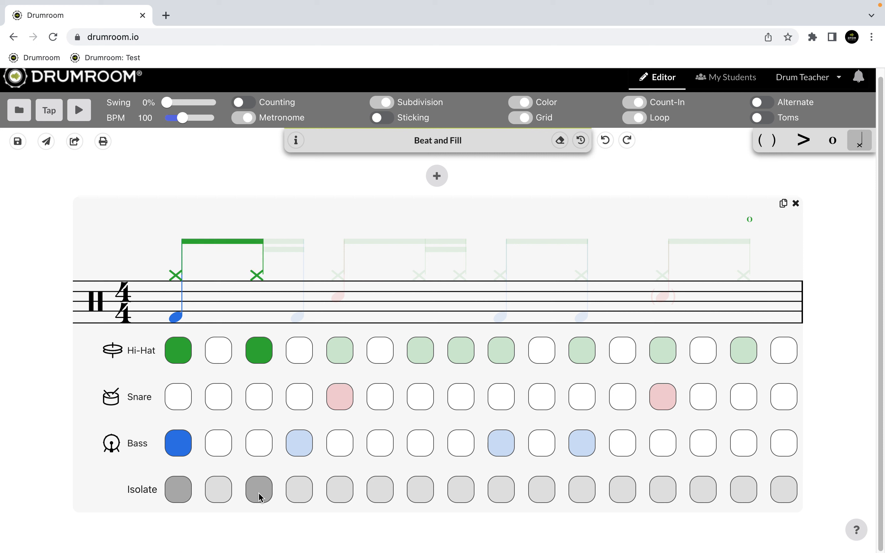
{"action": "left_click", "coordinate": [337, 495]}
{"action": "left_click", "coordinate": [417, 497]}
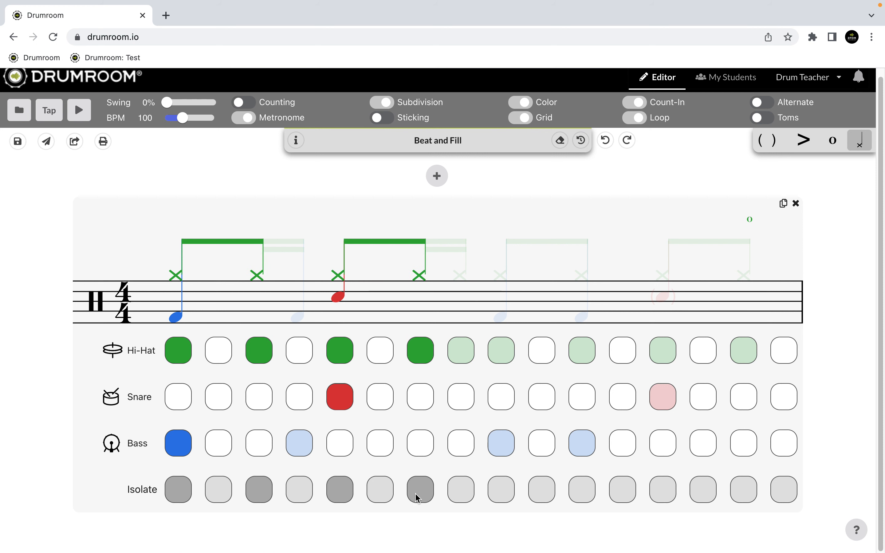
Step: Toggle isolation of the last sixteenth of beat 1, and switch the later eighth-note positions of beats 1 and 2 off and back on
{"action": "left_click", "coordinate": [297, 495]}
{"action": "left_click", "coordinate": [294, 490]}
{"action": "left_click", "coordinate": [294, 490]}
{"action": "left_click", "coordinate": [294, 490]}
{"action": "left_click", "coordinate": [346, 493]}
{"action": "left_click", "coordinate": [418, 496]}
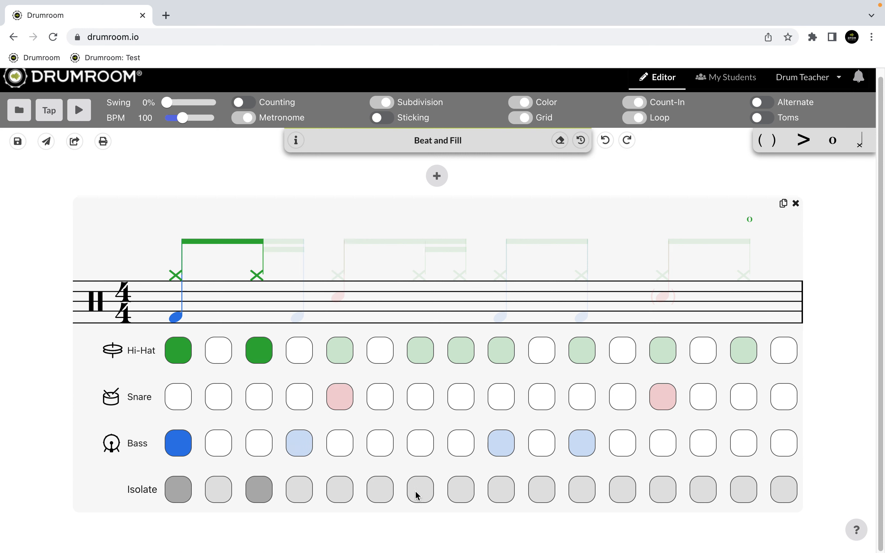
{"action": "left_click", "coordinate": [259, 497]}
{"action": "left_click", "coordinate": [257, 496]}
{"action": "left_click", "coordinate": [333, 489]}
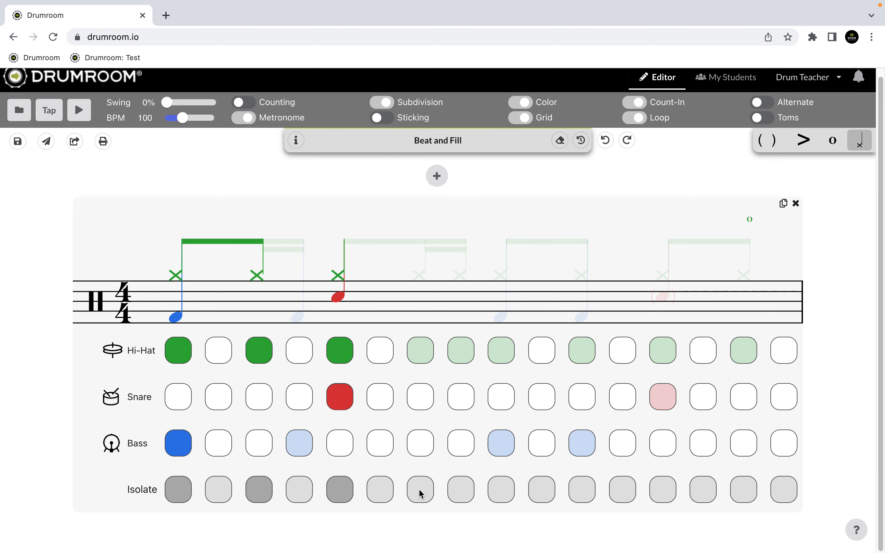
{"action": "left_click", "coordinate": [417, 488]}
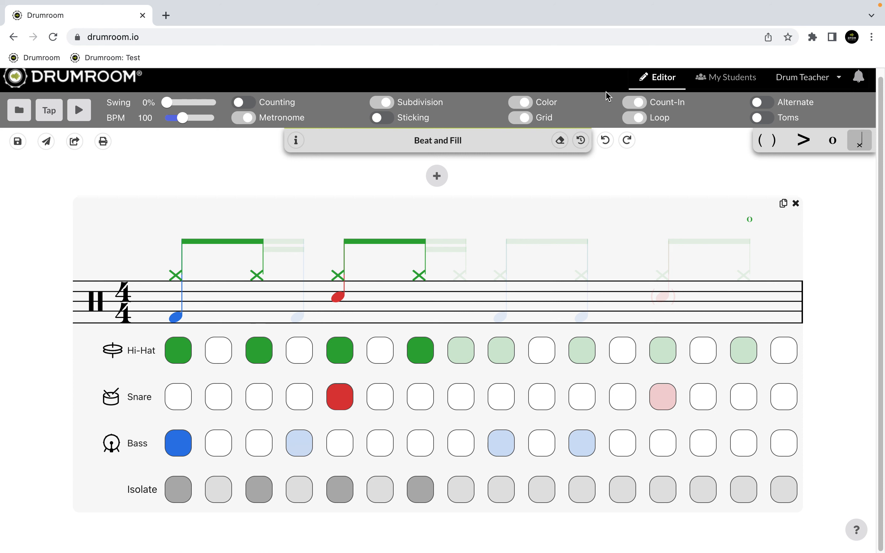
Step: Turn off Count-In, and briefly play the isolated notes before stopping playback
{"action": "left_click", "coordinate": [637, 103]}
{"action": "left_click", "coordinate": [79, 110]}
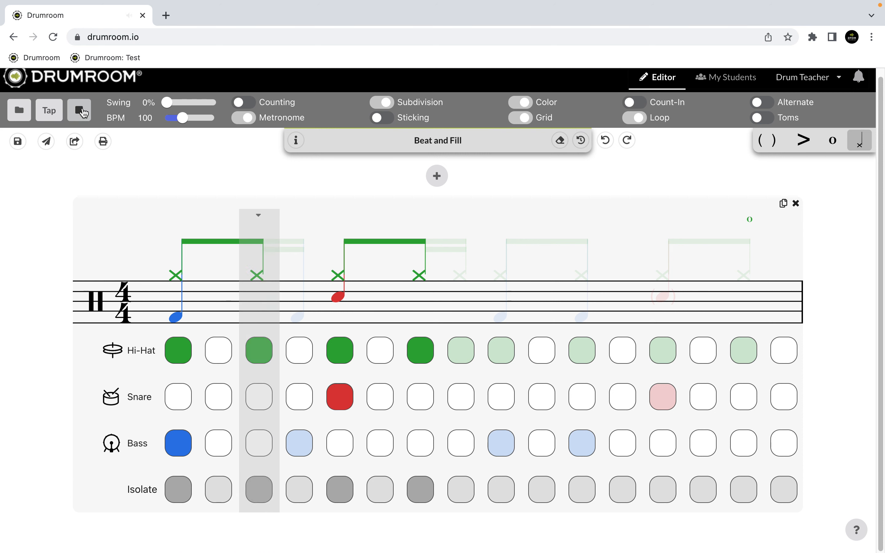
{"action": "left_click", "coordinate": [80, 110]}
Step: Add the last sixteenth of beat 1 to the isolated notes
{"action": "left_click", "coordinate": [299, 486]}
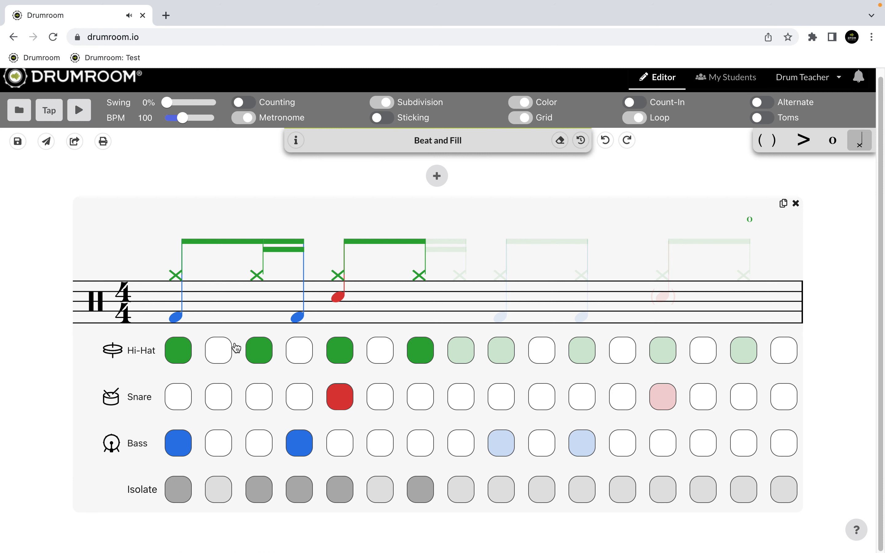